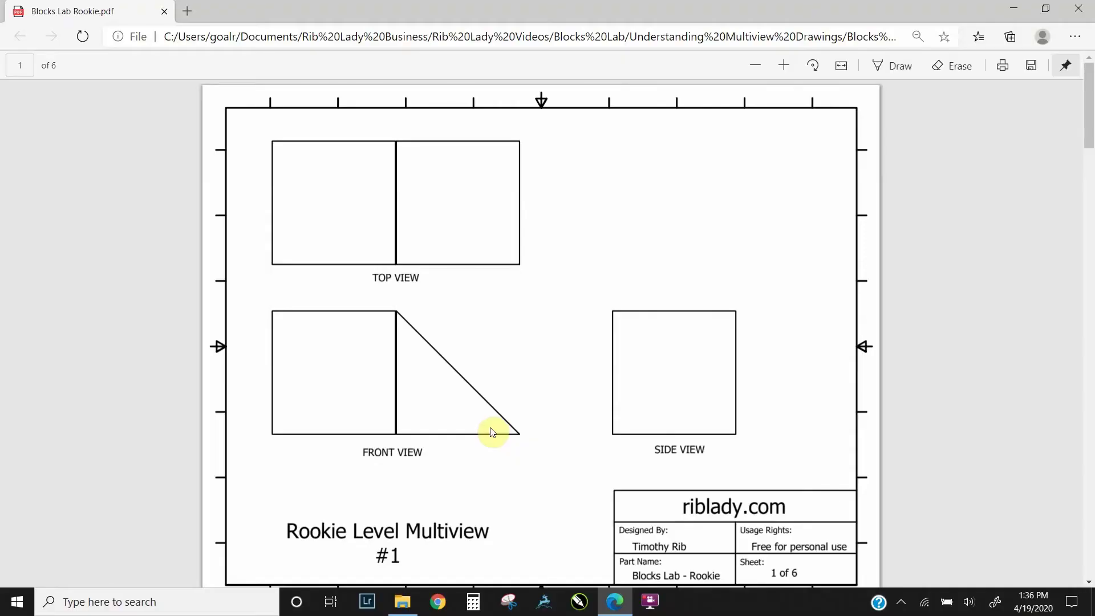
scroll(923, 283, "down", 3)
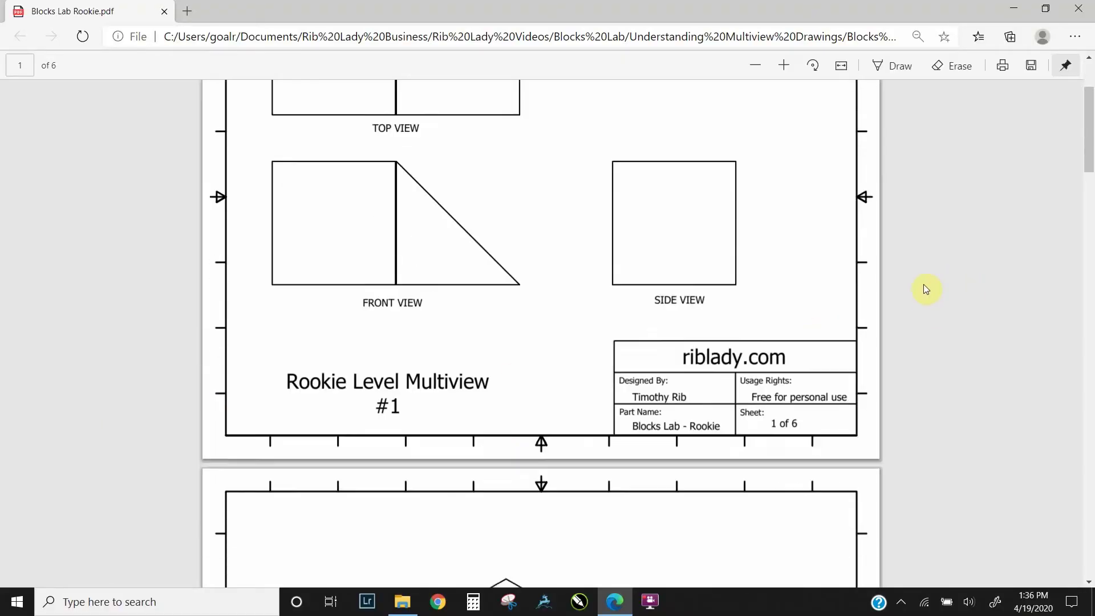
scroll(923, 283, "down", 3)
scroll(922, 284, "down", 2)
scroll(920, 285, "down", 1)
scroll(919, 285, "down", 1)
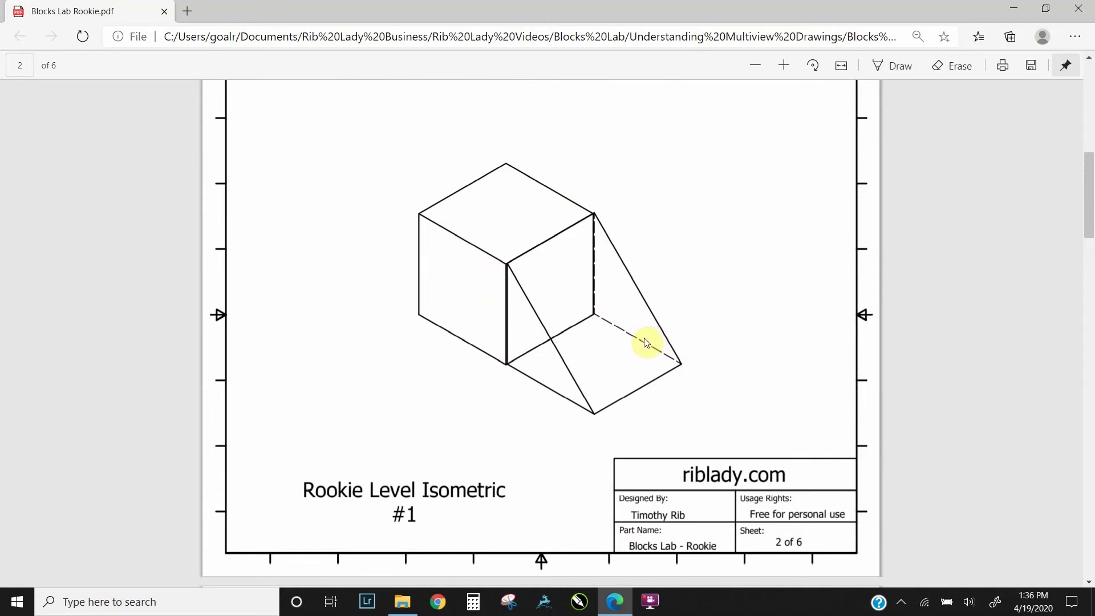
scroll(647, 345, "down", 3)
scroll(646, 343, "down", 3)
scroll(647, 344, "down", 2)
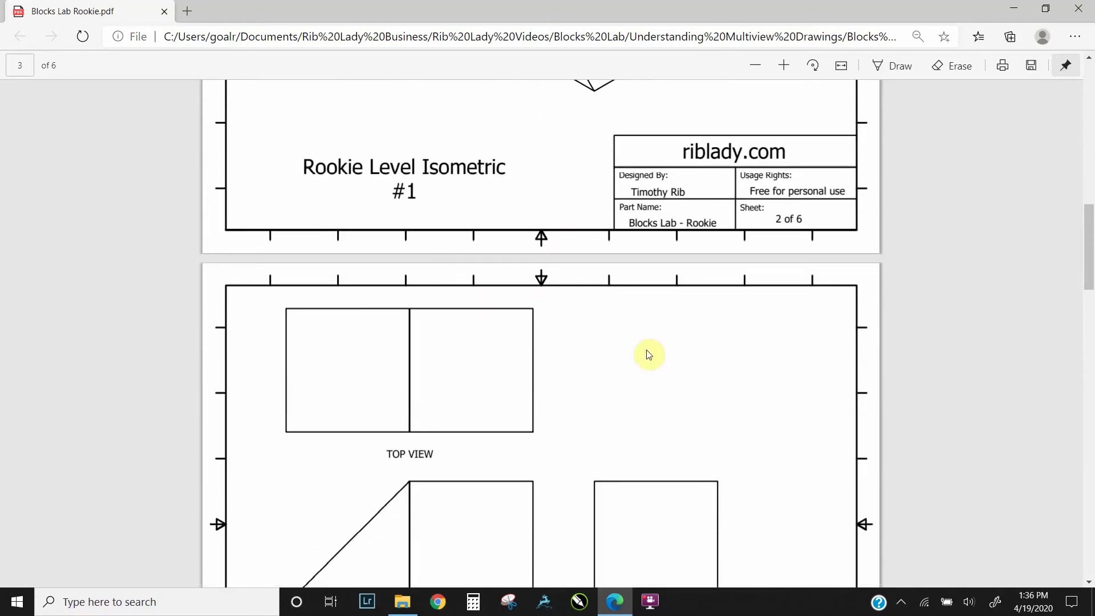
scroll(649, 356, "down", 2)
scroll(649, 356, "down", 1)
scroll(652, 362, "down", 2)
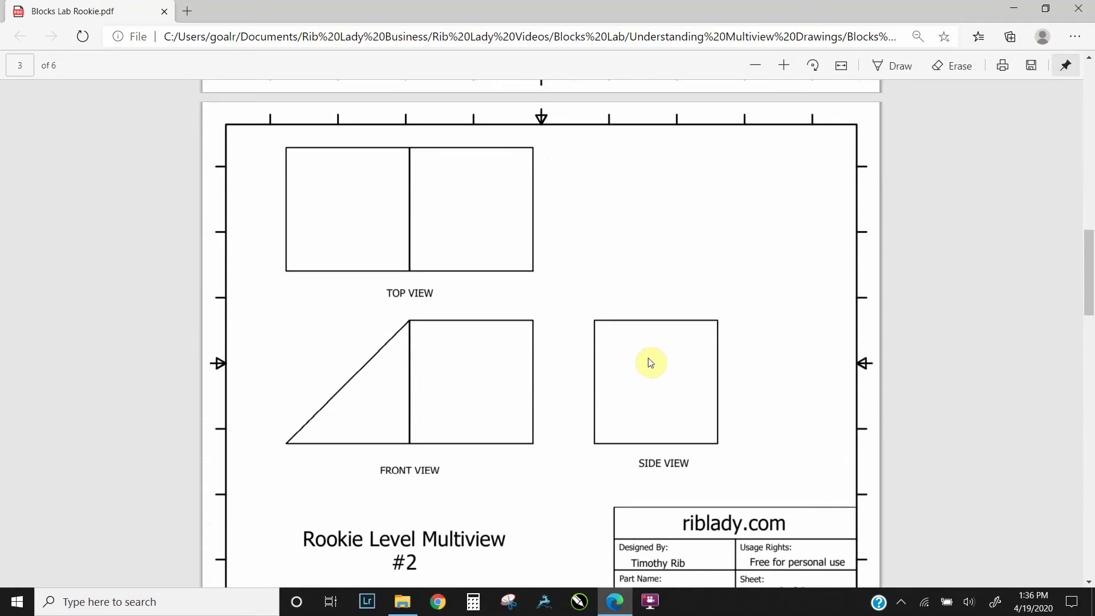